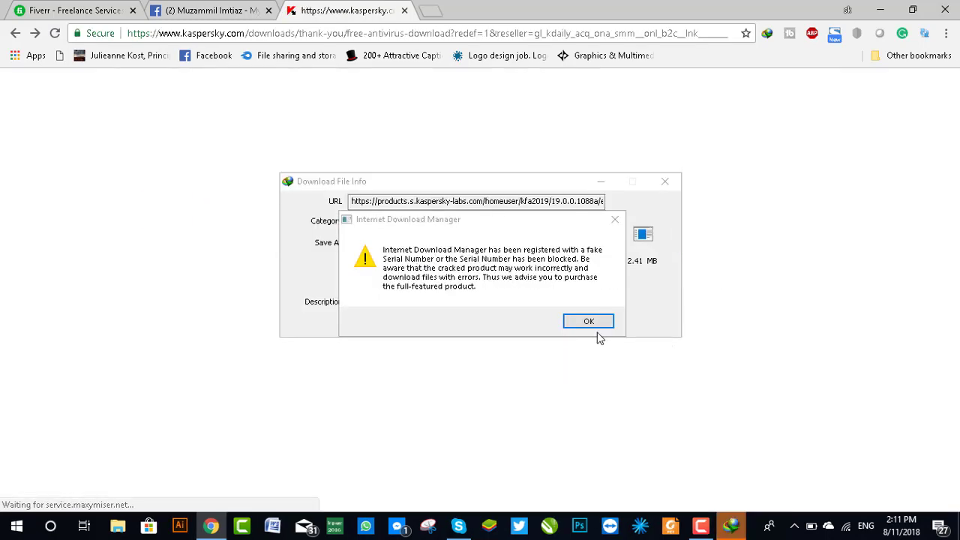
Dismiss the IDM warnings and choose E:\software as the installer's save folder.
{"action": "left_click", "coordinate": [592, 324]}
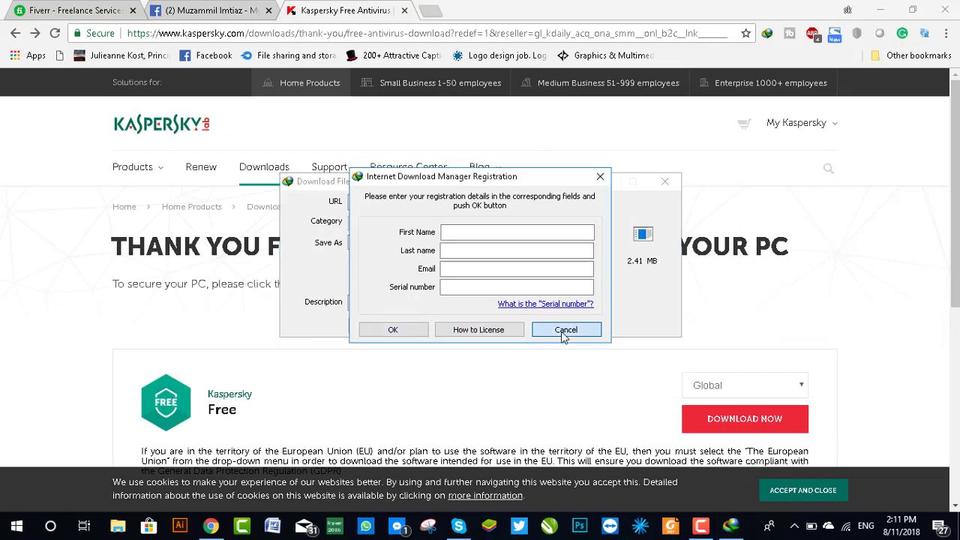
{"action": "left_click", "coordinate": [566, 330]}
{"action": "left_click", "coordinate": [596, 244]}
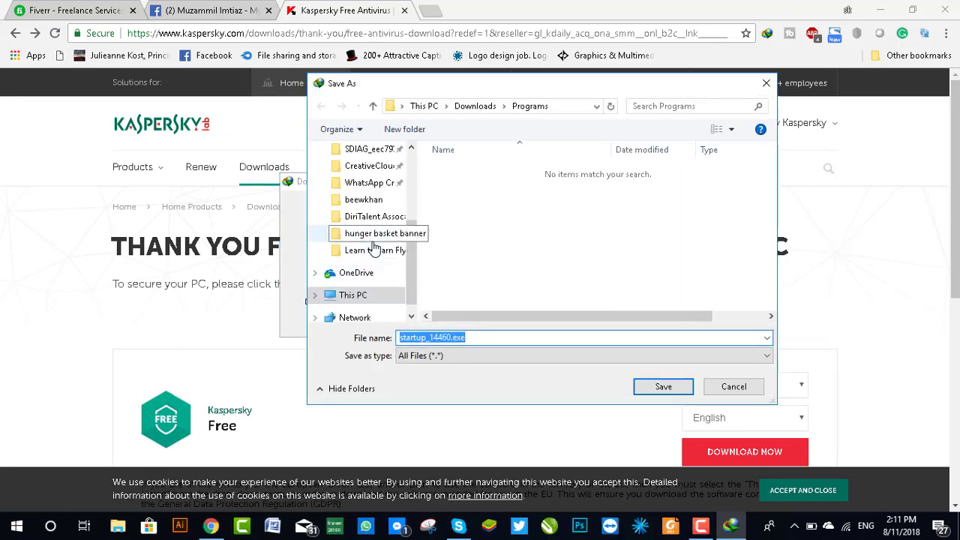
{"action": "scroll", "coordinate": [352, 248], "scroll_direction": "down", "scroll_amount": 1}
{"action": "left_click", "coordinate": [354, 281]}
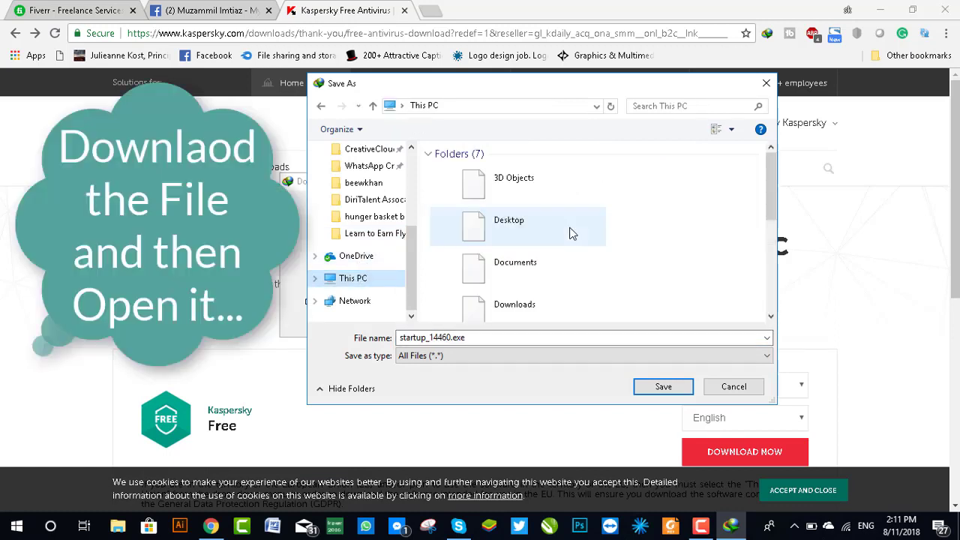
{"action": "scroll", "coordinate": [540, 277], "scroll_direction": "down", "scroll_amount": 3}
{"action": "scroll", "coordinate": [527, 321], "scroll_direction": "down", "scroll_amount": 1}
{"action": "double_click", "coordinate": [525, 300]}
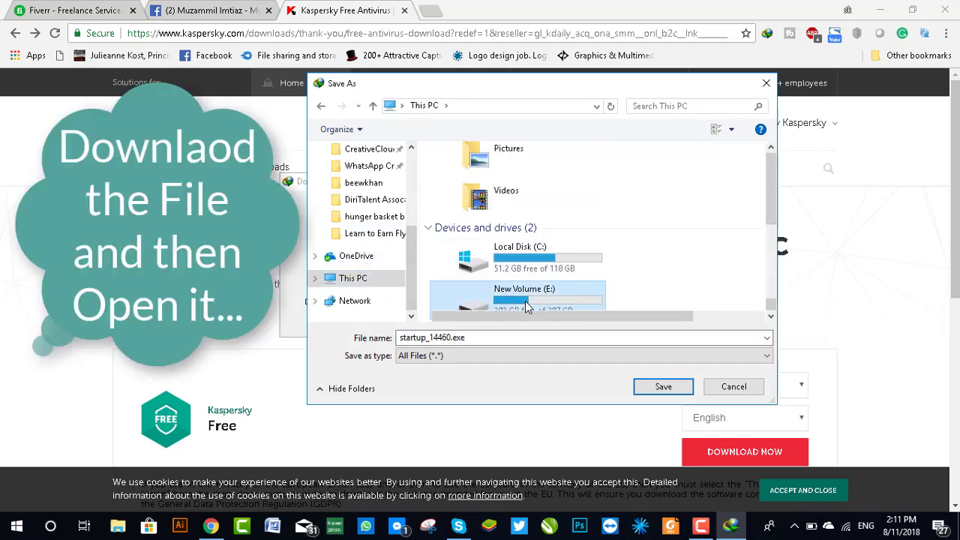
{"action": "scroll", "coordinate": [513, 259], "scroll_direction": "down", "scroll_amount": 2}
{"action": "left_click", "coordinate": [460, 287]}
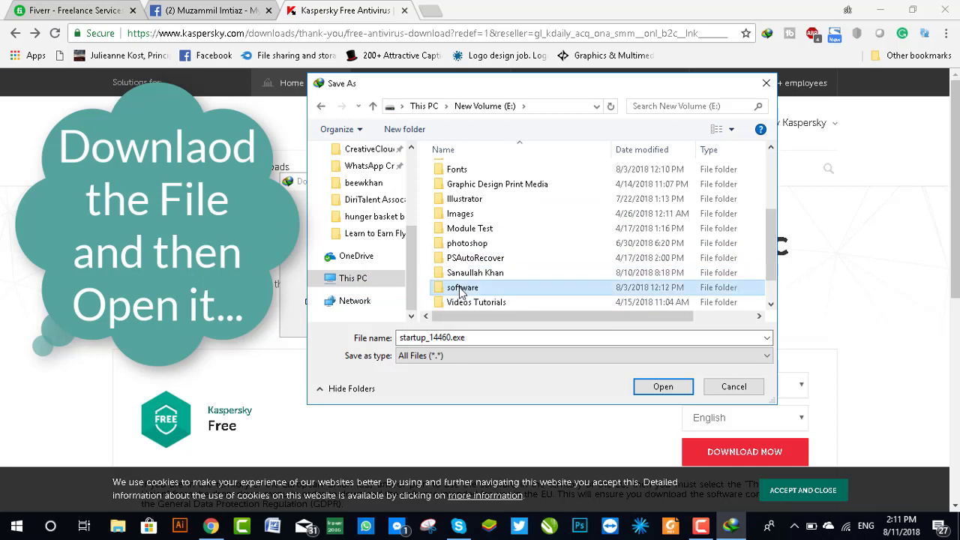
{"action": "double_click", "coordinate": [460, 287]}
Save the installer as 'kespersky free.exe', download it and run it.
{"action": "left_click", "coordinate": [553, 336]}
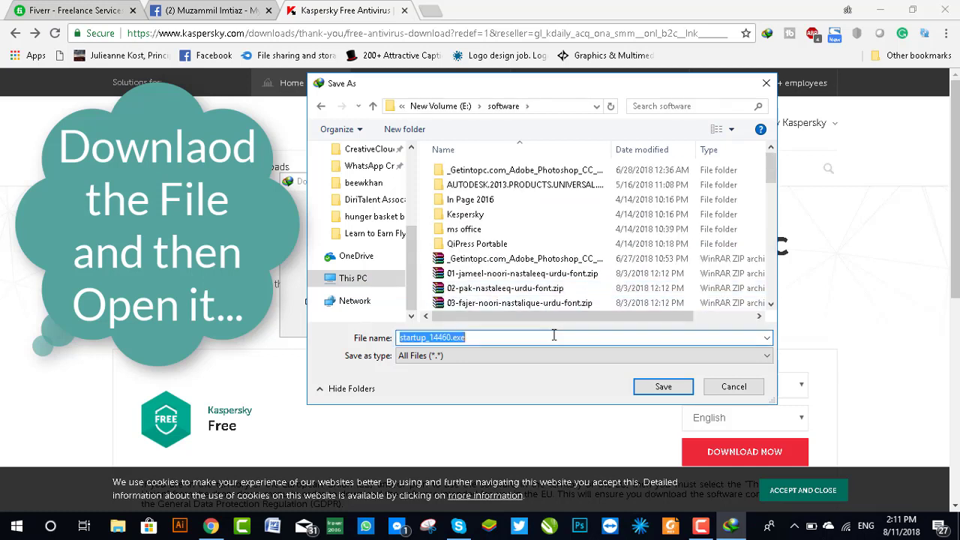
{"action": "type", "text": "ke"}
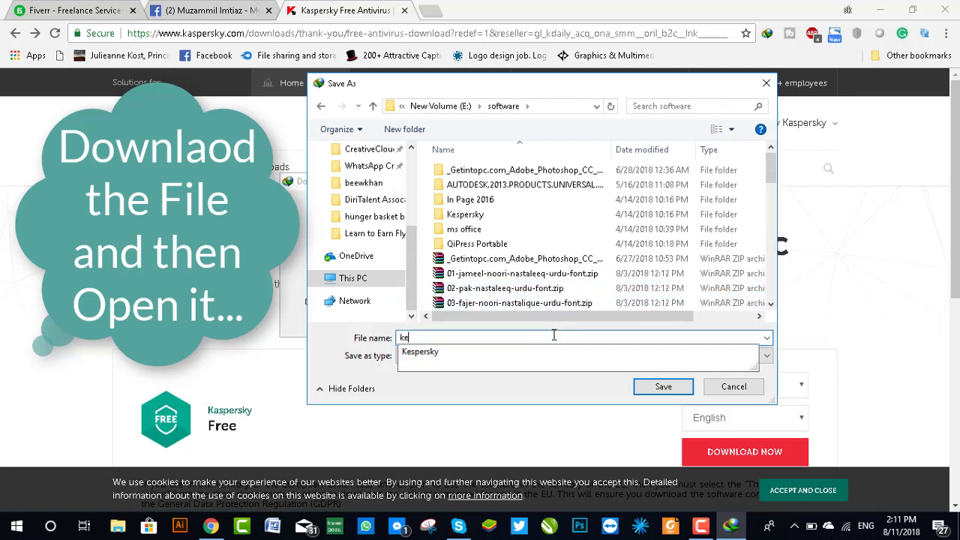
{"action": "type", "text": "spersky free"}
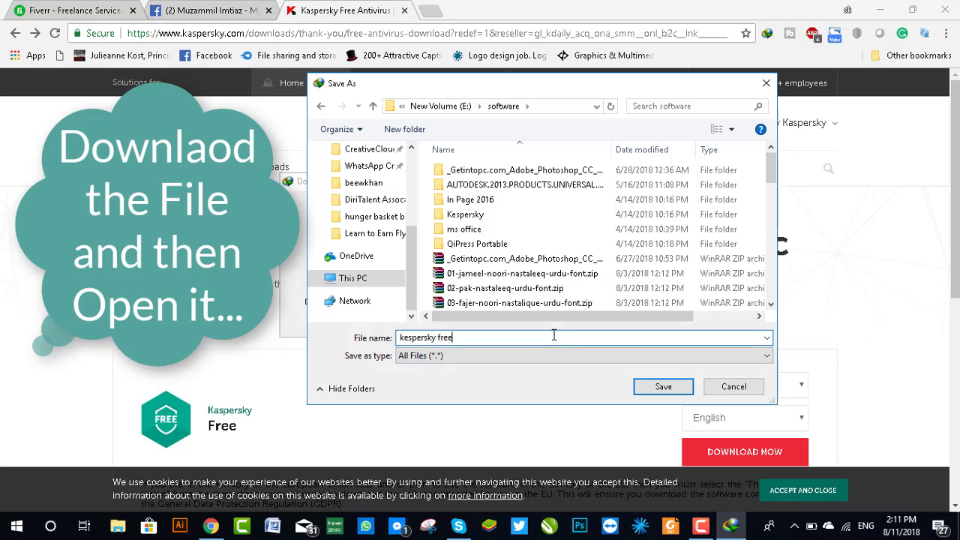
{"action": "key", "text": "Return"}
{"action": "left_click", "coordinate": [474, 325]}
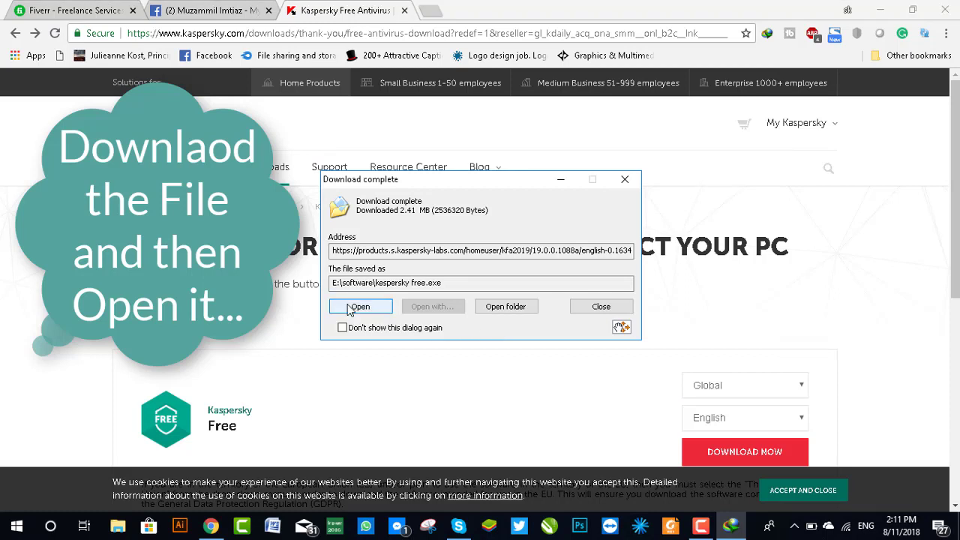
{"action": "left_click", "coordinate": [349, 307]}
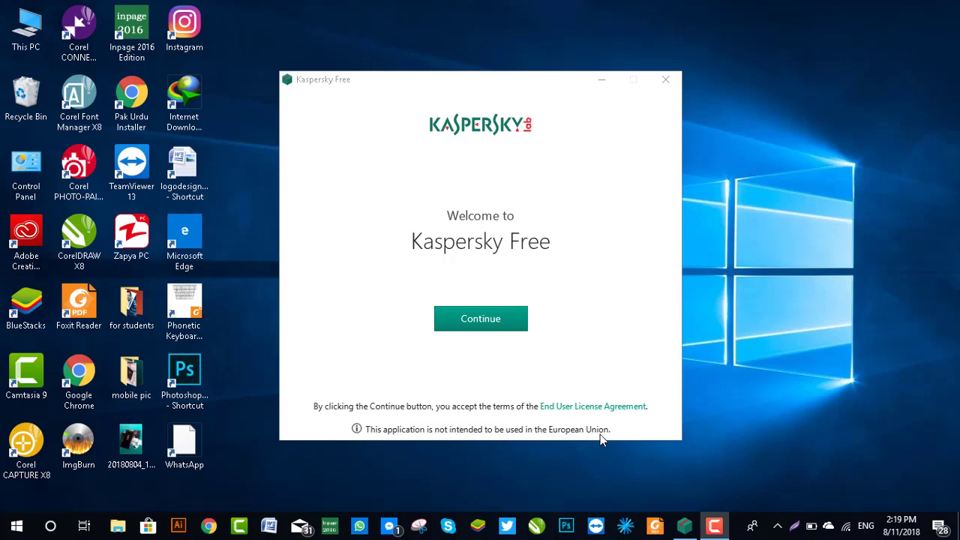
Accept the license agreement and start installing Kaspersky Free.
{"action": "left_click", "coordinate": [495, 323]}
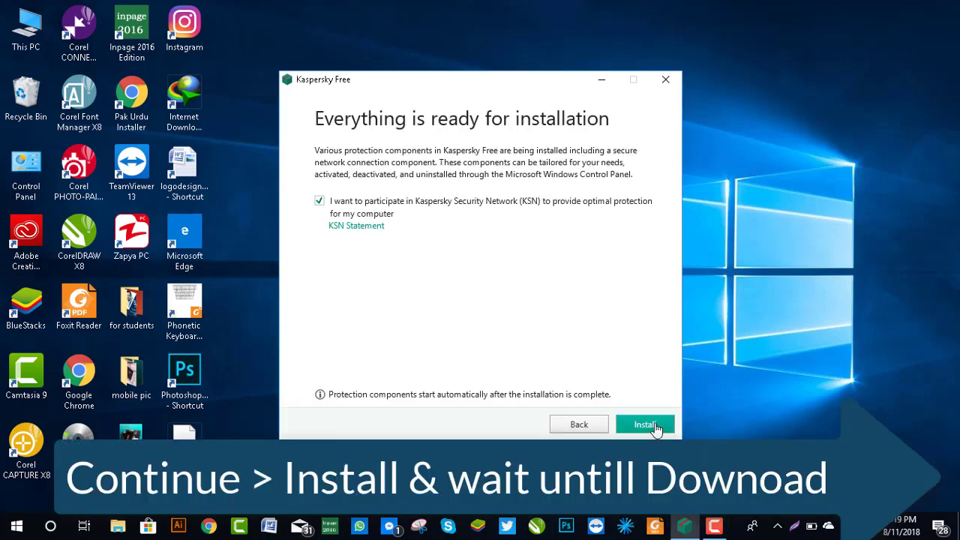
{"action": "left_click", "coordinate": [645, 424]}
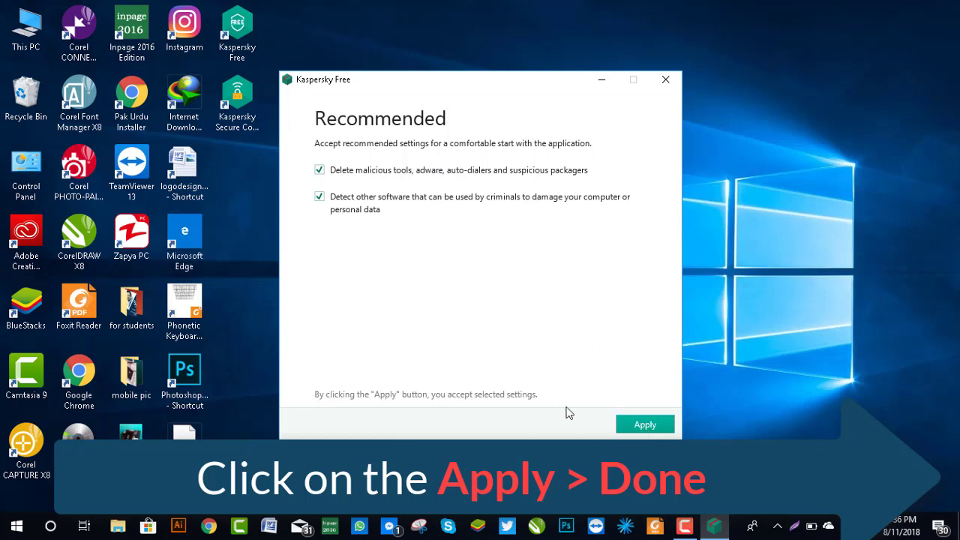
Apply the recommended protection settings and close the installation success window.
{"action": "left_click", "coordinate": [650, 425]}
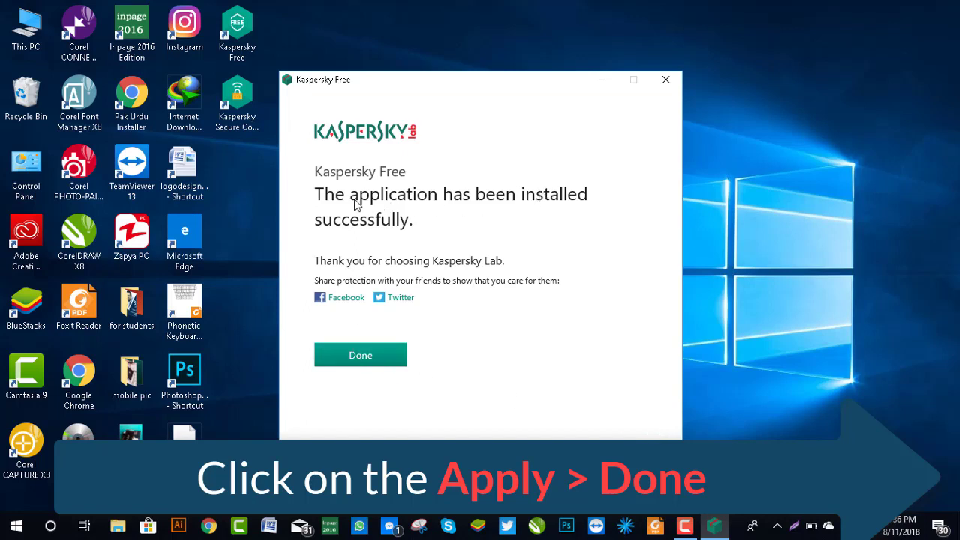
{"action": "left_click", "coordinate": [361, 356]}
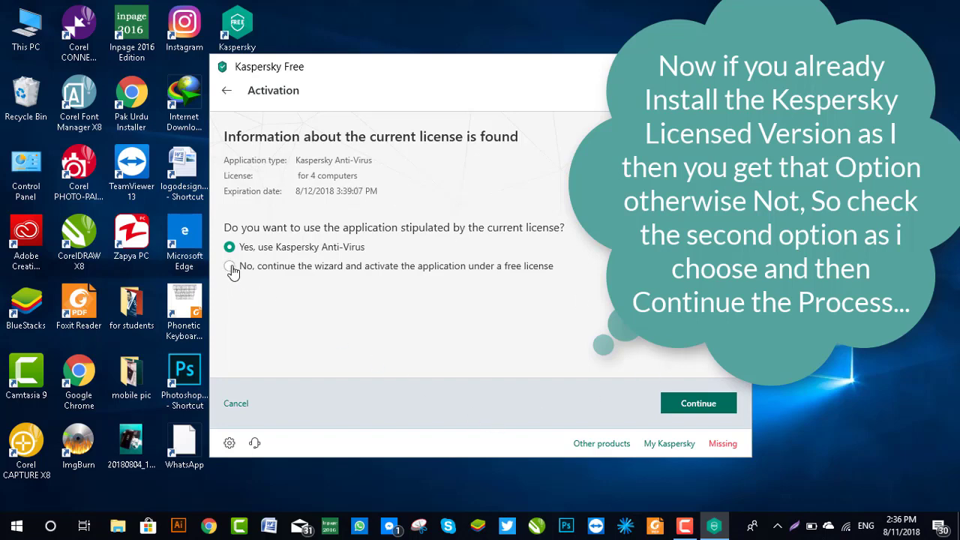
Choose free-license activation and sign in to My Kaspersky with the account e-mail and password.
{"action": "left_click", "coordinate": [232, 268]}
{"action": "left_click", "coordinate": [680, 404]}
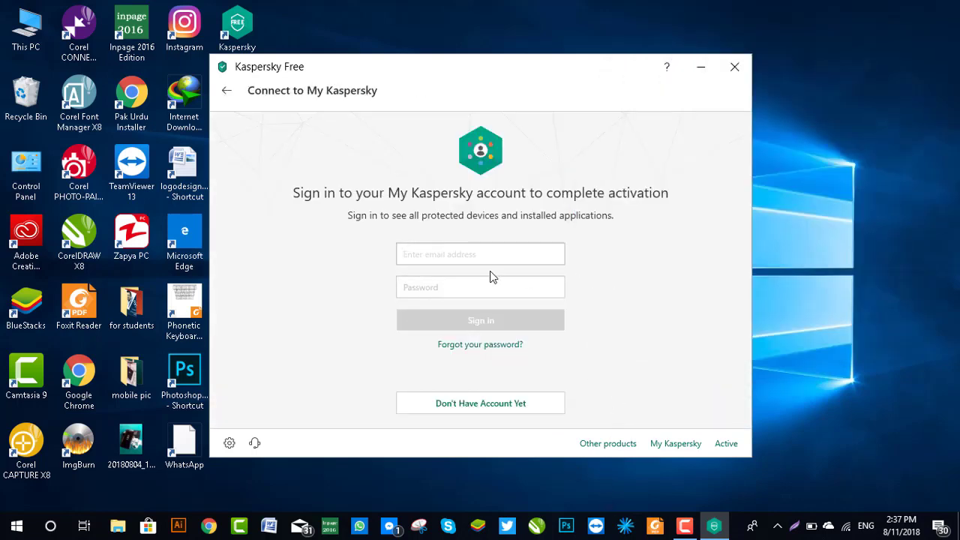
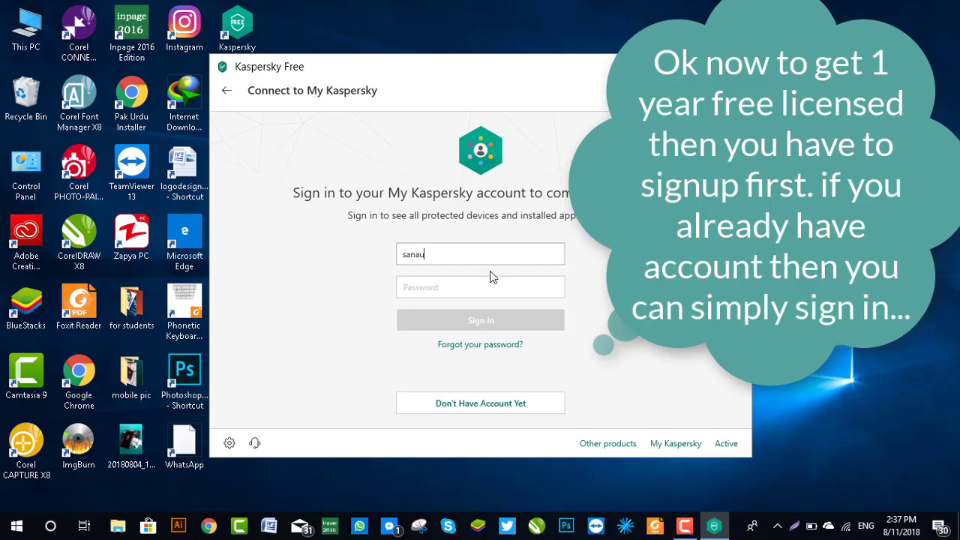
{"action": "key", "text": "Tab"}
{"action": "type", "text": "******"}
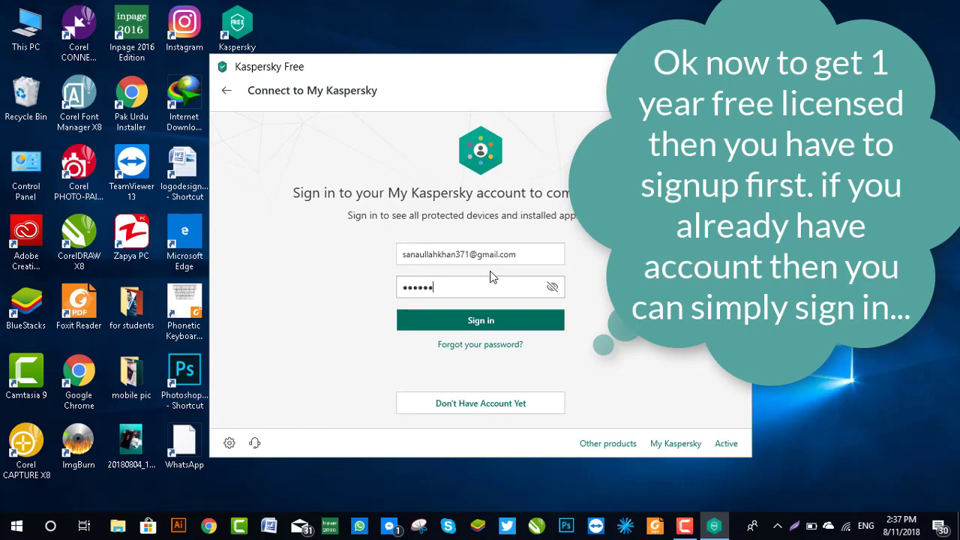
{"action": "type", "text": "******"}
{"action": "left_click", "coordinate": [499, 320]}
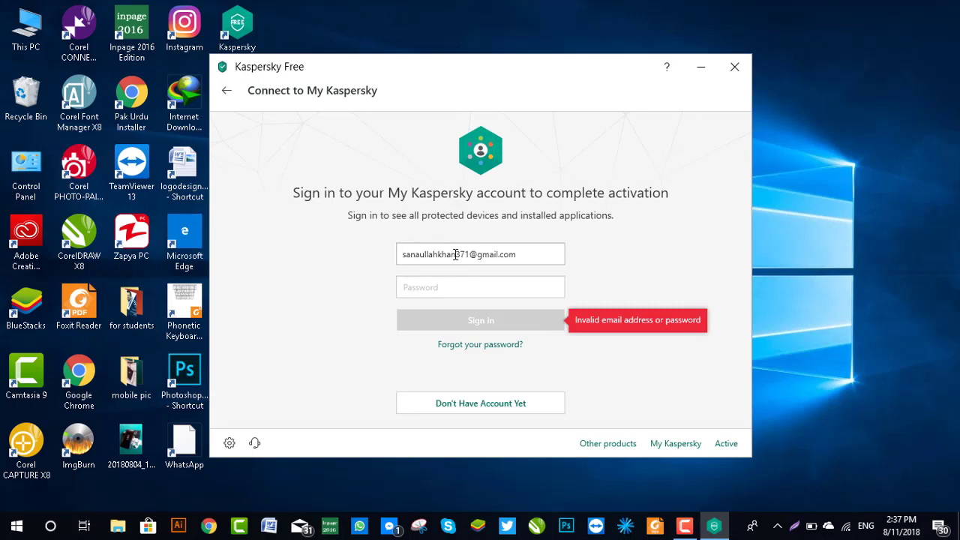
{"action": "left_click_drag", "start_coordinate": [404, 254], "coordinate": [504, 253]}
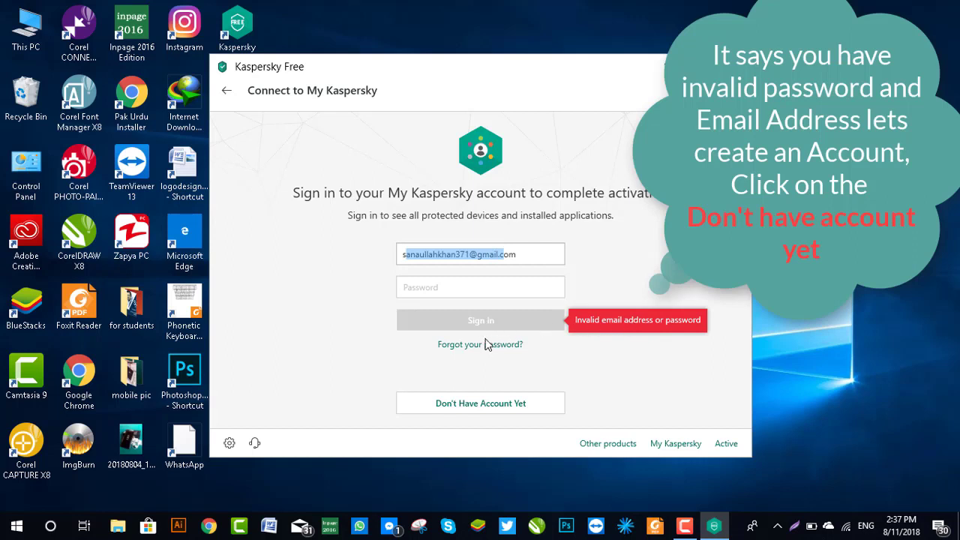
Open the new-account form and enter the account e-mail address.
{"action": "left_click", "coordinate": [482, 408]}
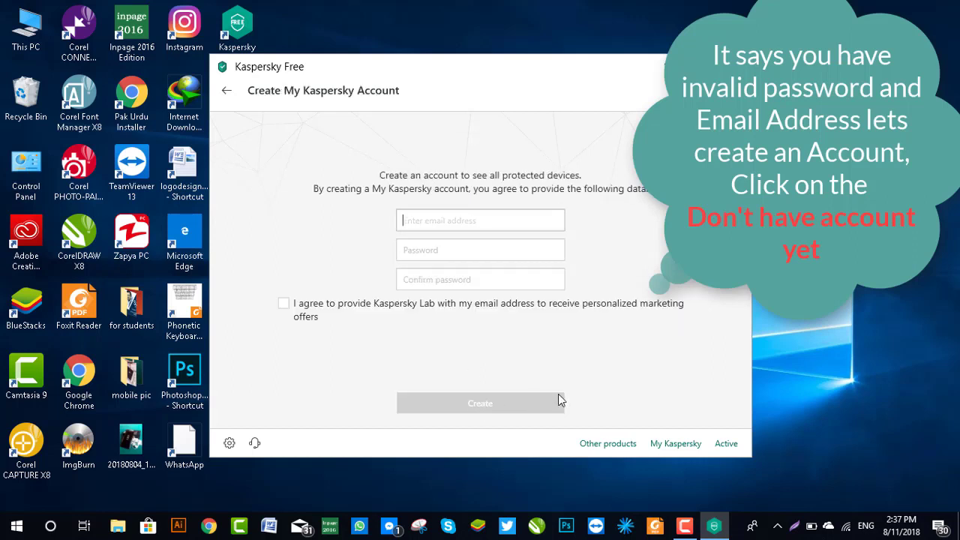
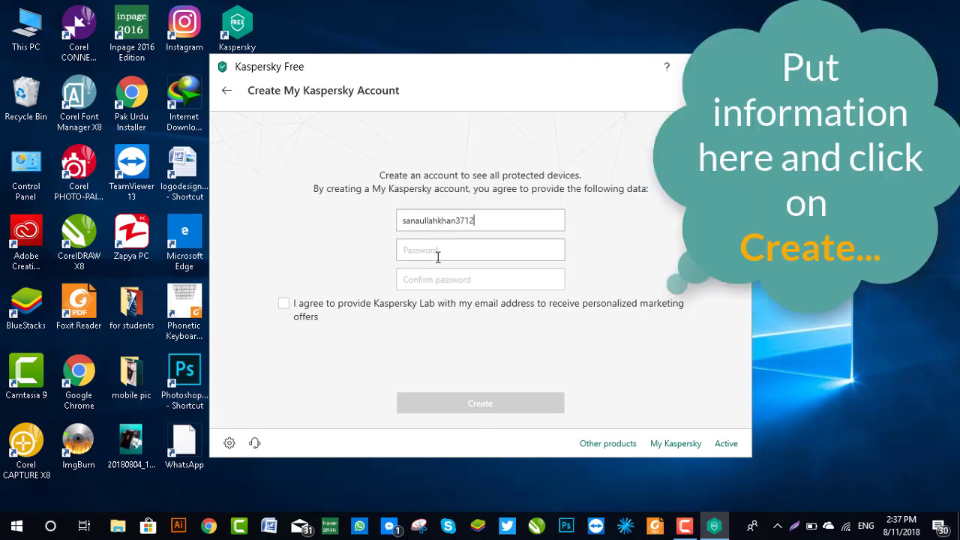
{"action": "left_click_drag", "start_coordinate": [549, 223], "coordinate": [367, 217]}
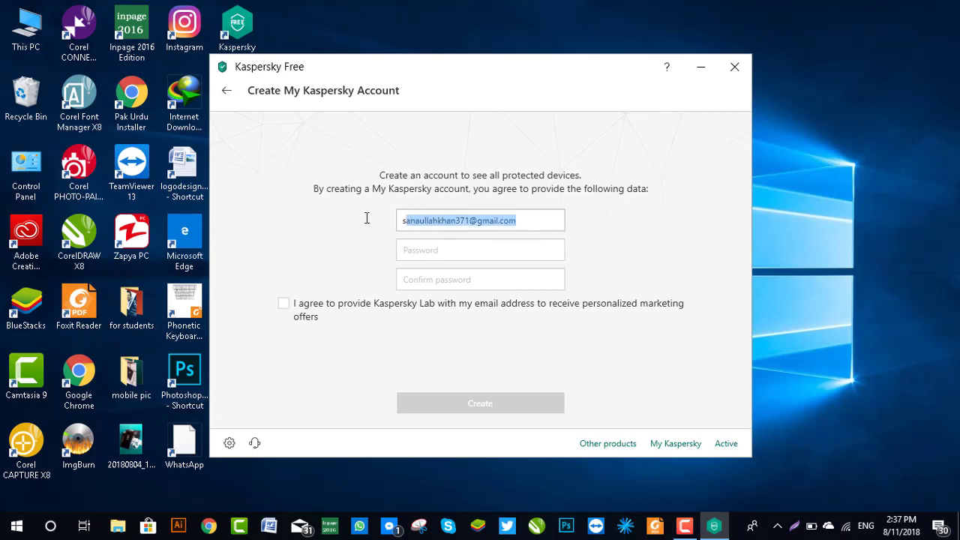
Enter and confirm a password, tick the marketing consent box, and submit the account.
{"action": "left_click", "coordinate": [418, 252]}
{"action": "type", "text": "••"}
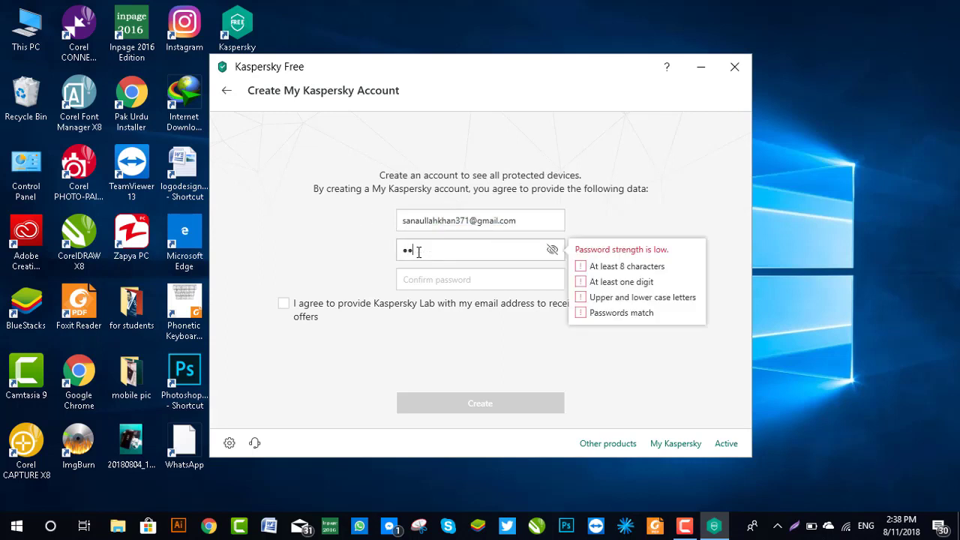
{"action": "type", "text": "••••••••"}
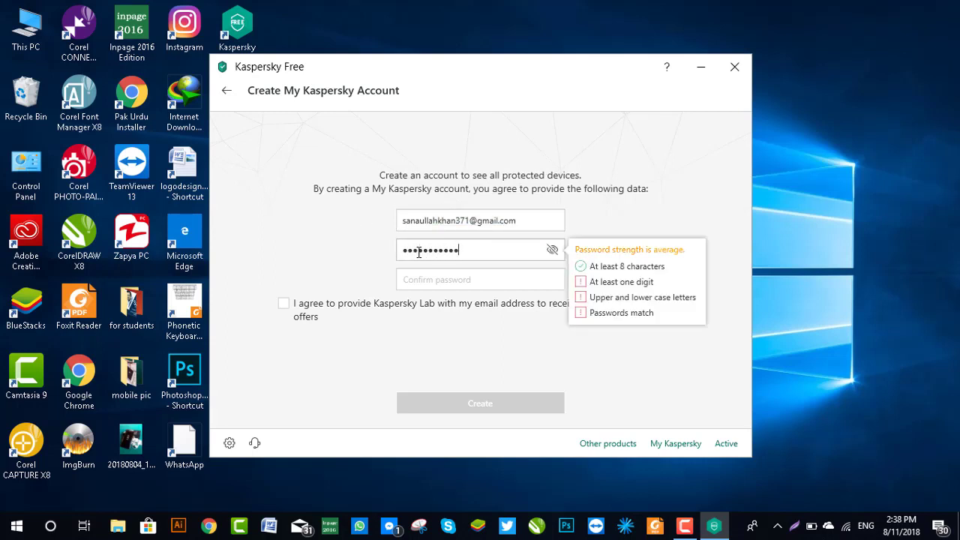
{"action": "key", "text": "BackSpace"}
{"action": "key", "text": "BackSpace"}
{"action": "key", "text": "BackSpace"}
{"action": "key", "text": "BackSpace"}
{"action": "key", "text": "BackSpace"}
{"action": "key", "text": "BackSpace"}
{"action": "key", "text": "BackSpace"}
{"action": "key", "text": "BackSpace"}
{"action": "key", "text": "BackSpace"}
{"action": "key", "text": "BackSpace"}
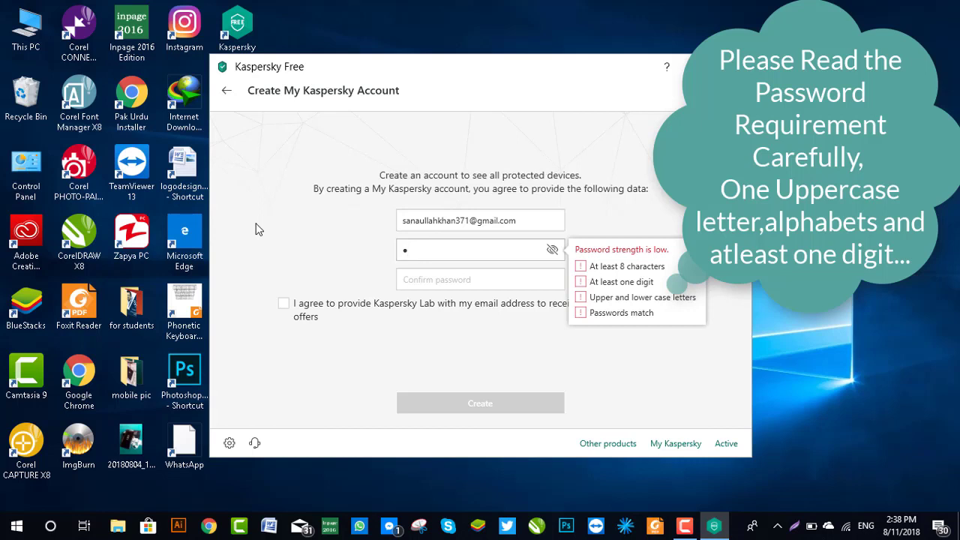
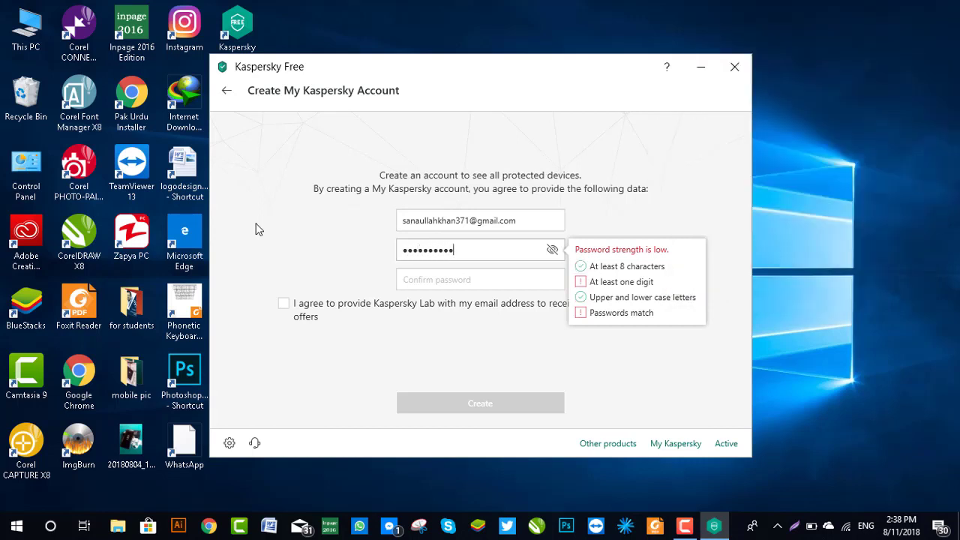
{"action": "left_click", "coordinate": [446, 279]}
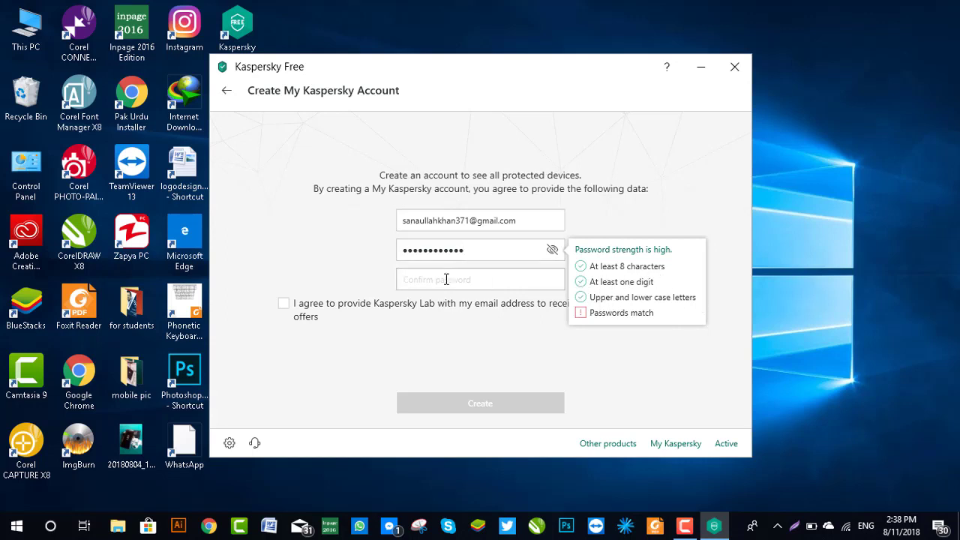
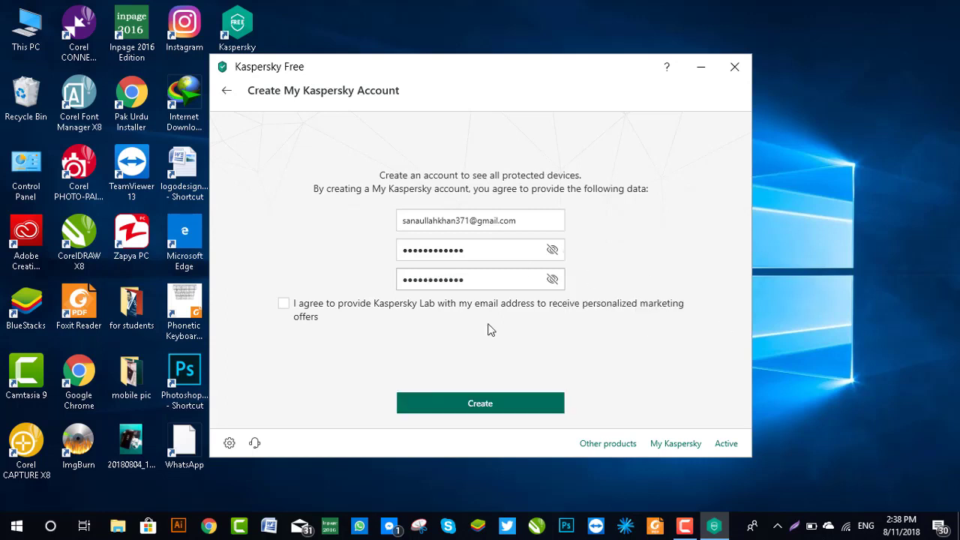
{"action": "left_click", "coordinate": [284, 304]}
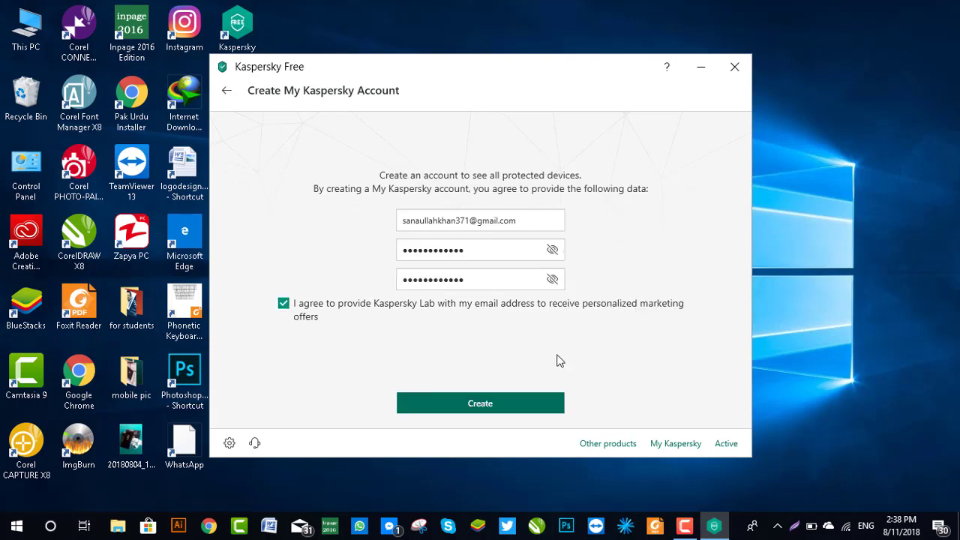
{"action": "left_click", "coordinate": [486, 405]}
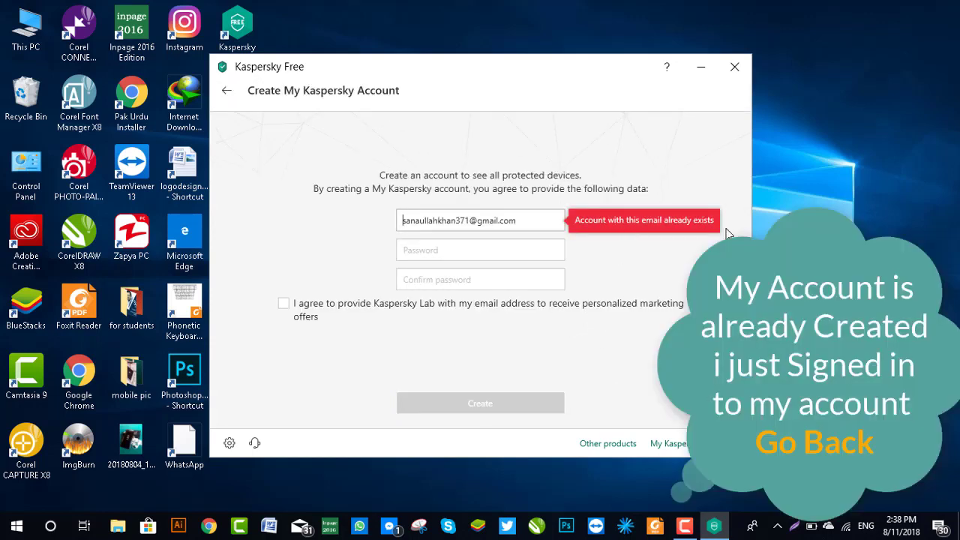
Select the e-mail address in the form and copy it.
{"action": "left_click_drag", "start_coordinate": [545, 221], "coordinate": [379, 216]}
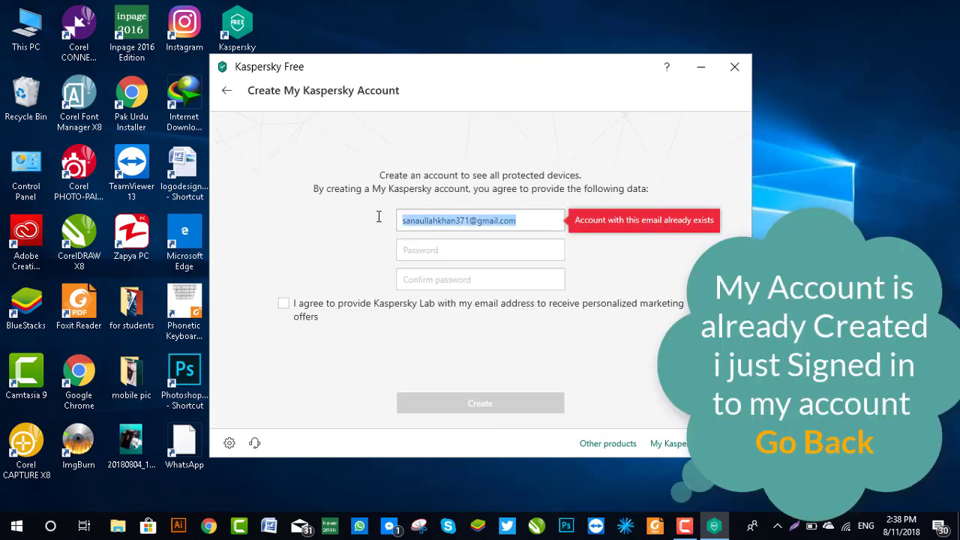
{"action": "right_click", "coordinate": [492, 222]}
{"action": "left_click", "coordinate": [512, 242]}
Return to the sign-in form, enter the account password and sign in to My Kaspersky.
{"action": "left_click", "coordinate": [227, 92]}
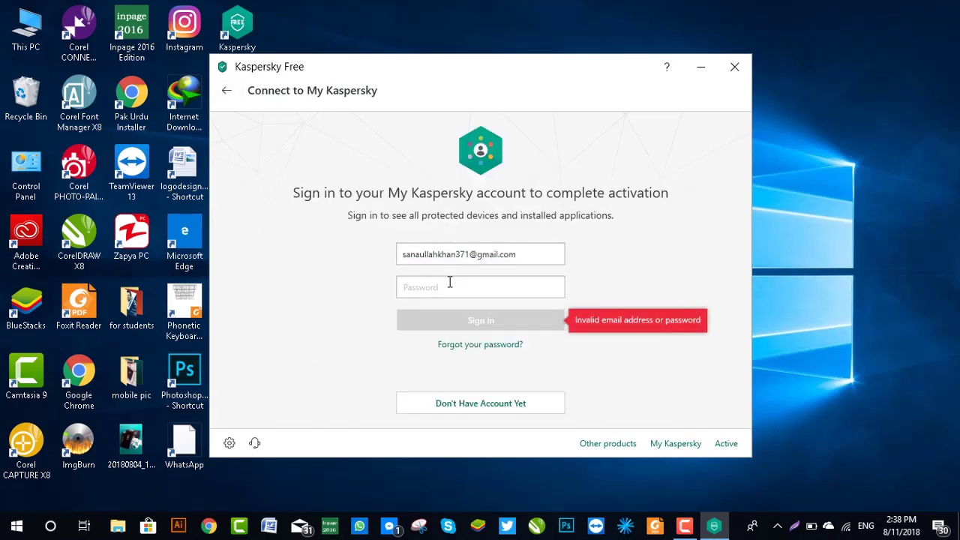
{"action": "left_click_drag", "start_coordinate": [494, 253], "coordinate": [340, 250]}
{"action": "left_click", "coordinate": [341, 250]}
{"action": "left_click", "coordinate": [471, 285]}
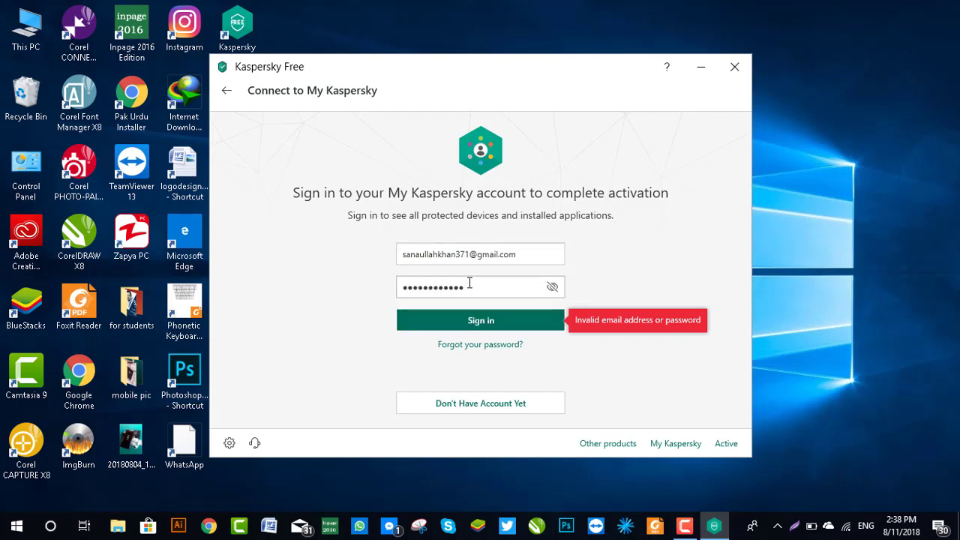
{"action": "left_click", "coordinate": [494, 327]}
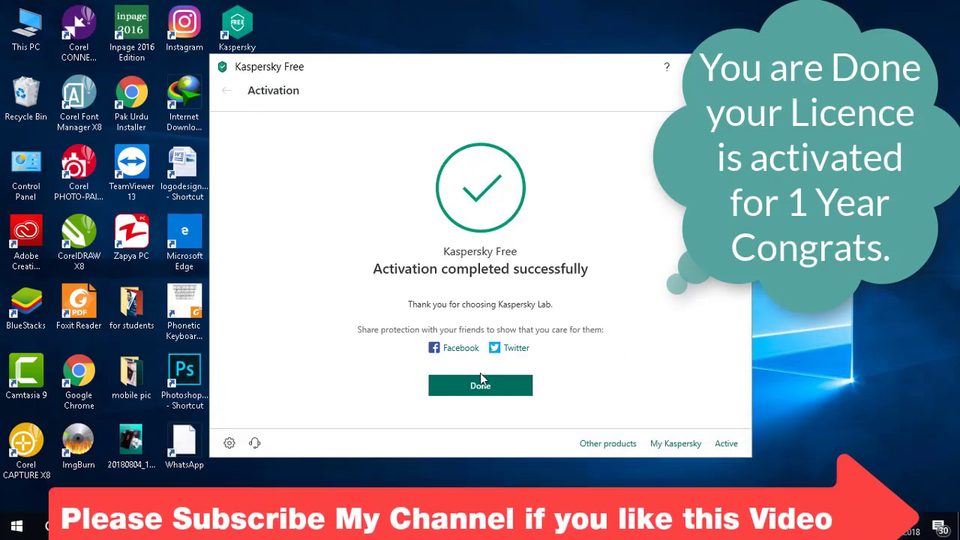
Close the activation confirmation and open the Licensing details for the 366-day free license.
{"action": "left_click", "coordinate": [480, 382]}
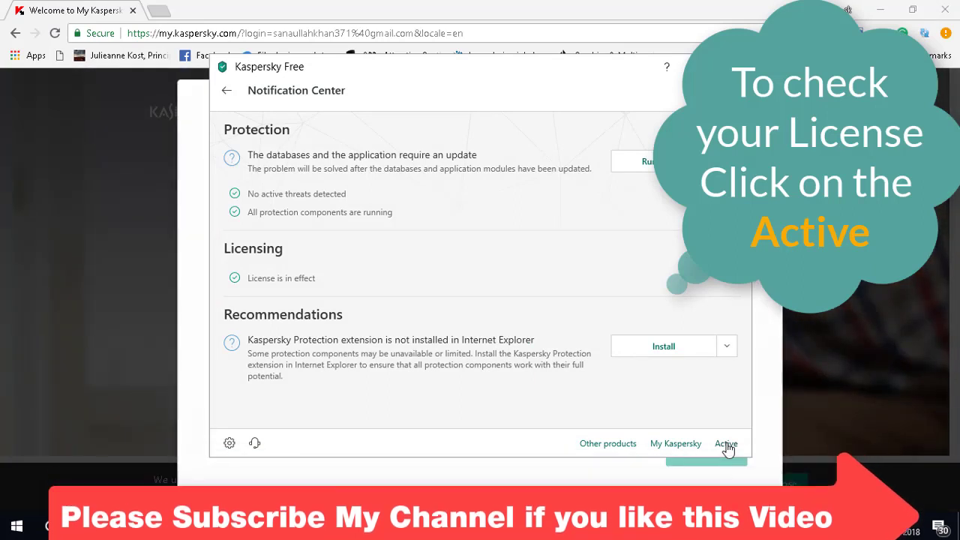
{"action": "left_click", "coordinate": [726, 444]}
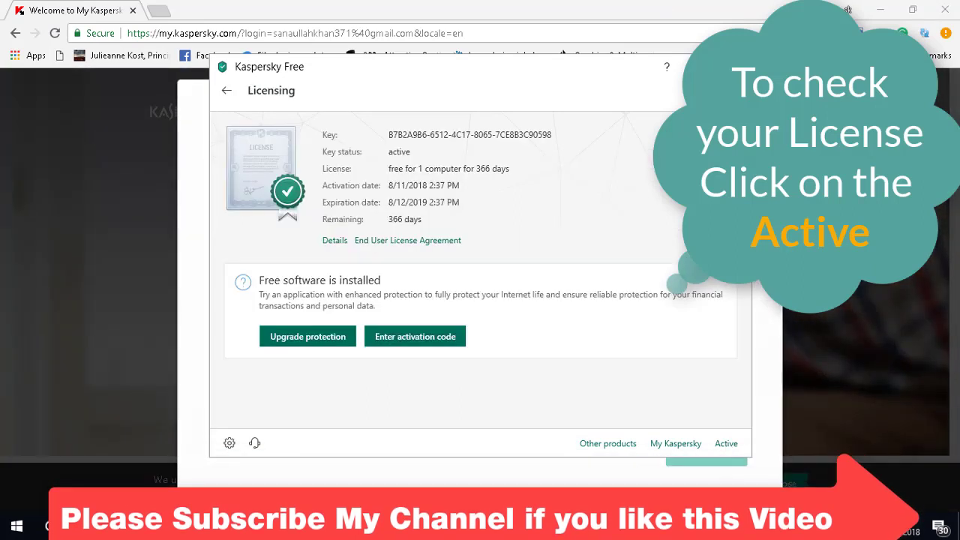